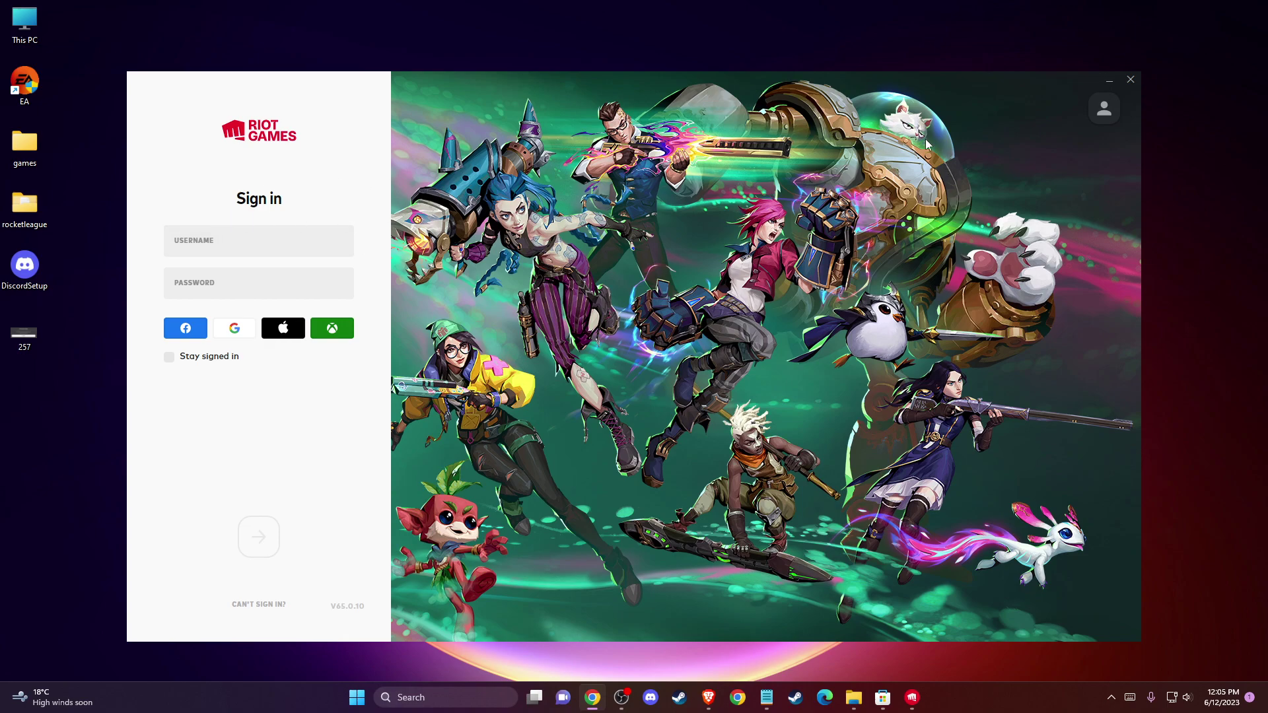
- Exit the Riot Client from its account menu, leaving only the desktop
{"action": "left_click", "coordinate": [1104, 113]}
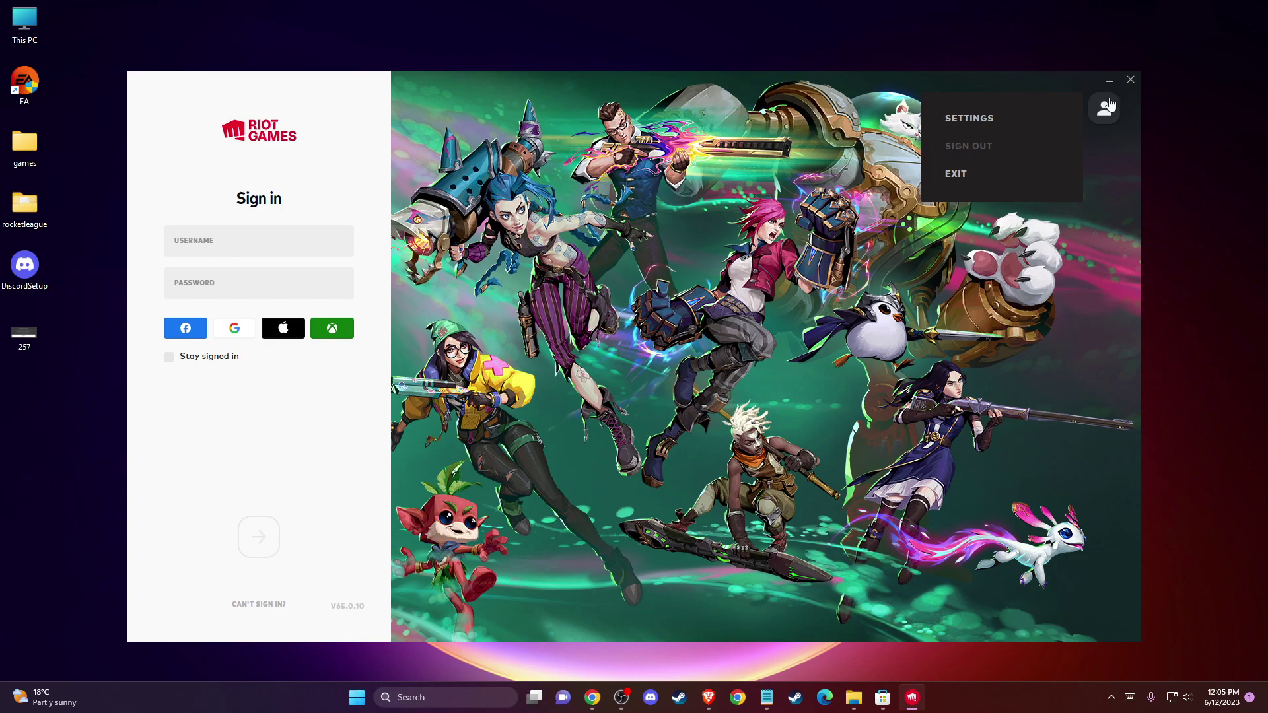
{"action": "left_click", "coordinate": [1131, 80]}
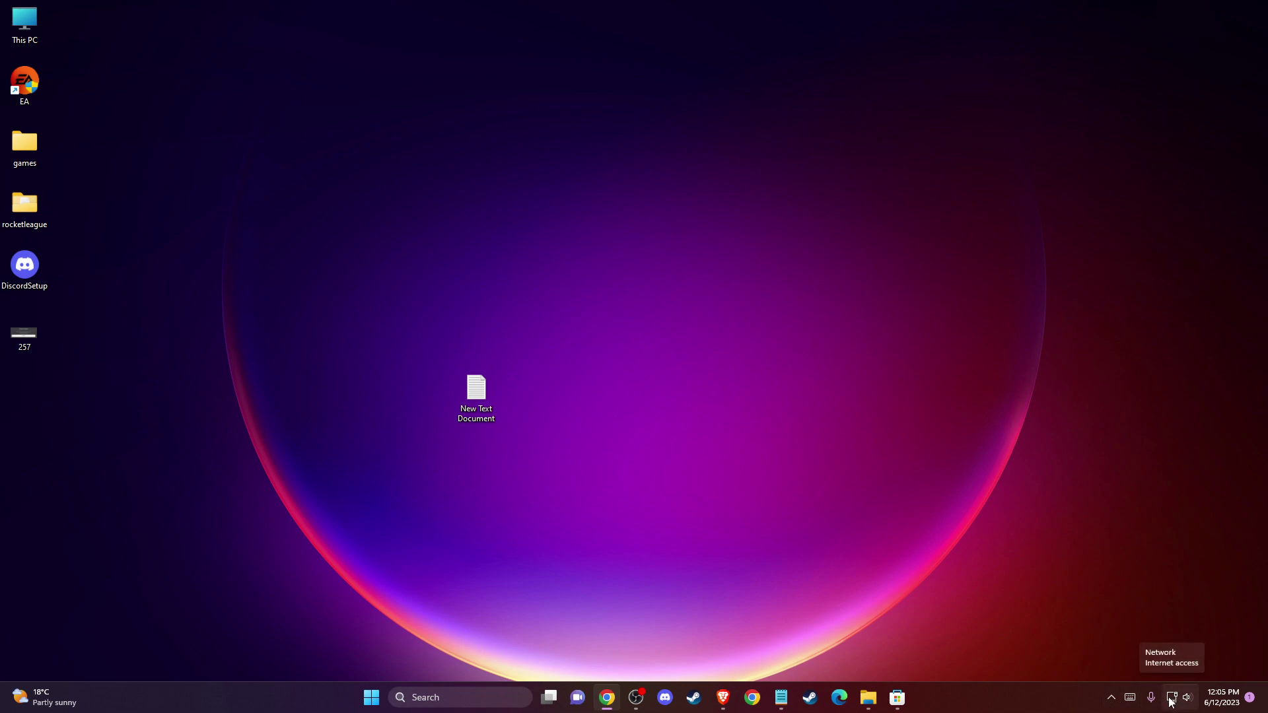
- Open Advanced network settings from the network tray icon's Network and Internet settings
{"action": "right_click", "coordinate": [1171, 701]}
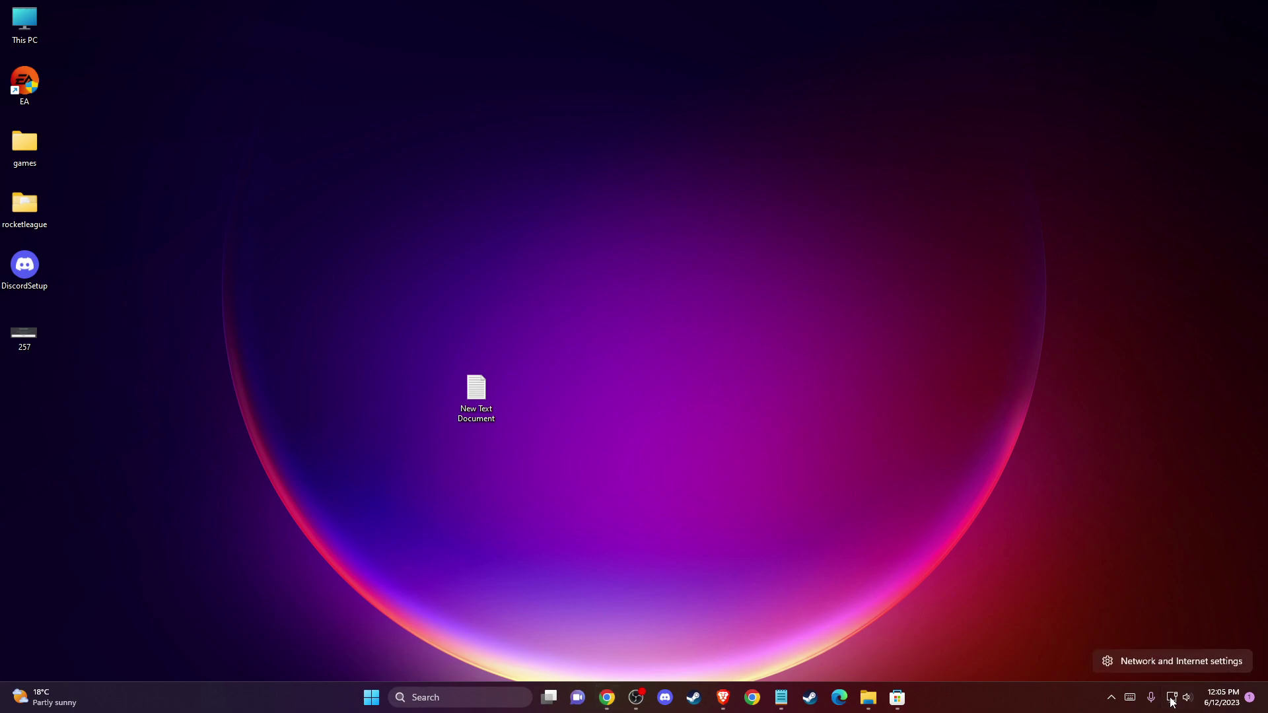
{"action": "left_click", "coordinate": [1150, 664]}
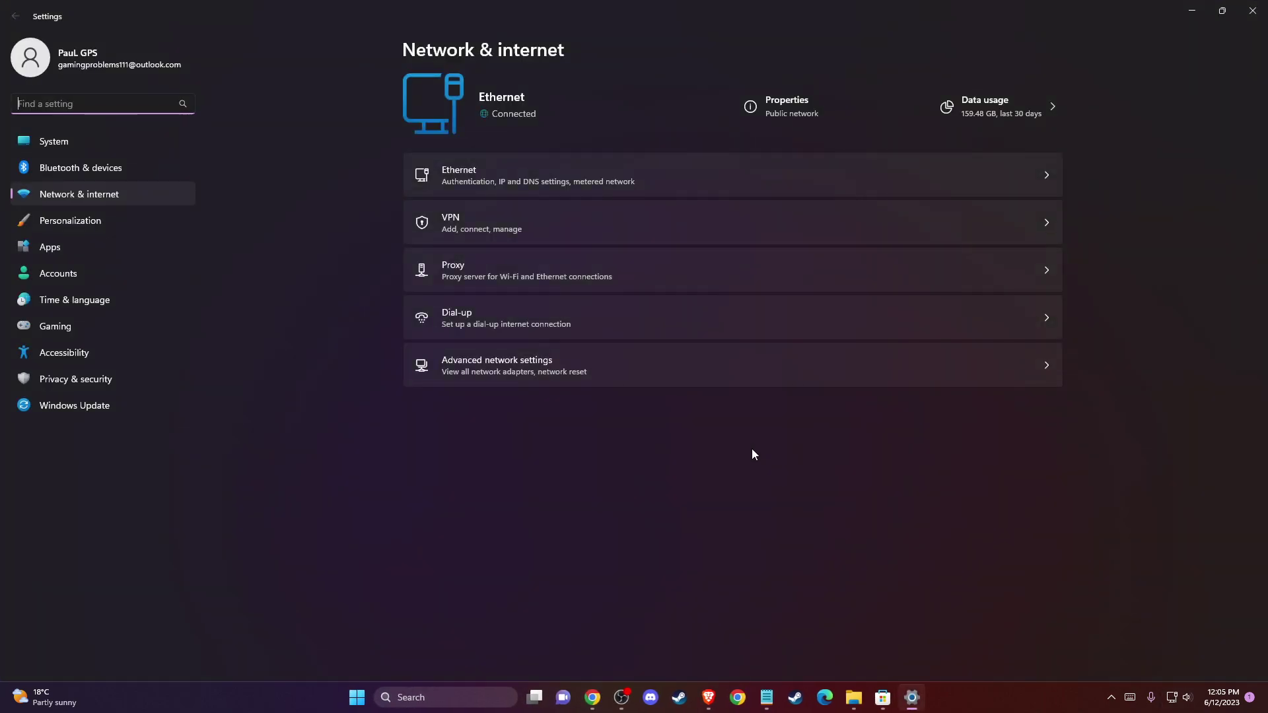
{"action": "left_click", "coordinate": [472, 367]}
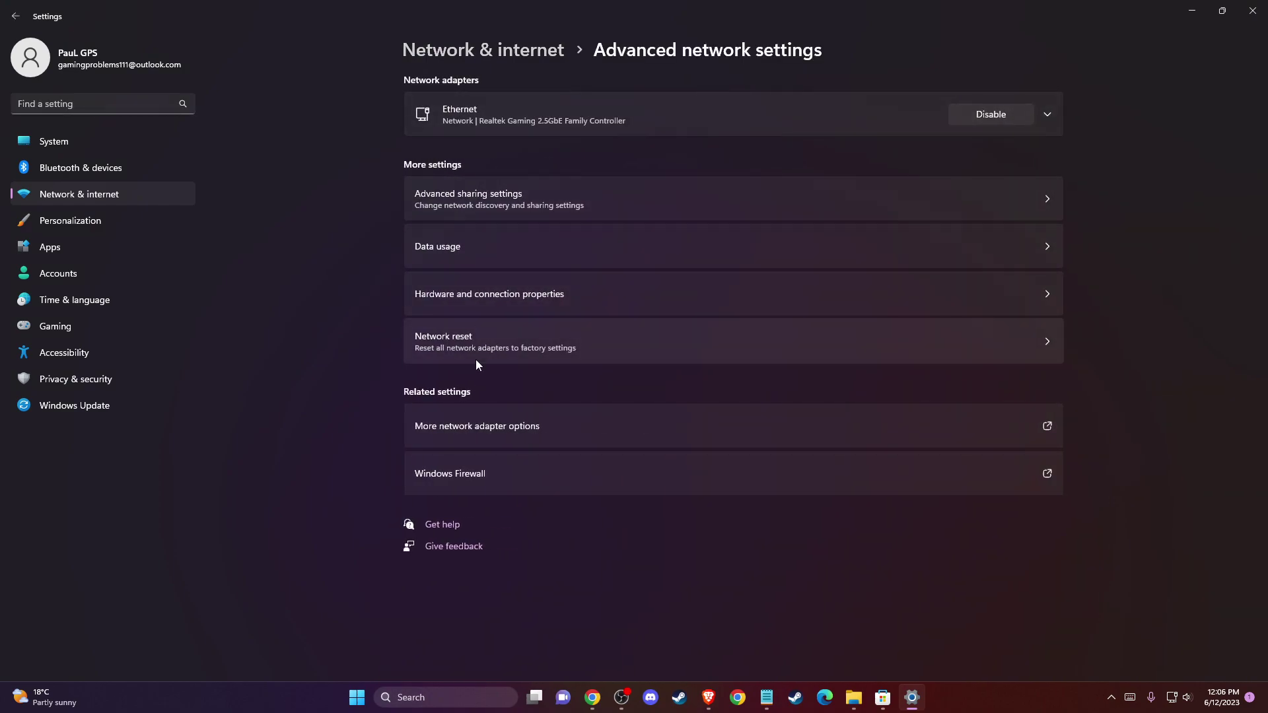
- Open the Ethernet adapter's Properties from More network adapter options and select the IPv6 entry
{"action": "left_click", "coordinate": [441, 430]}
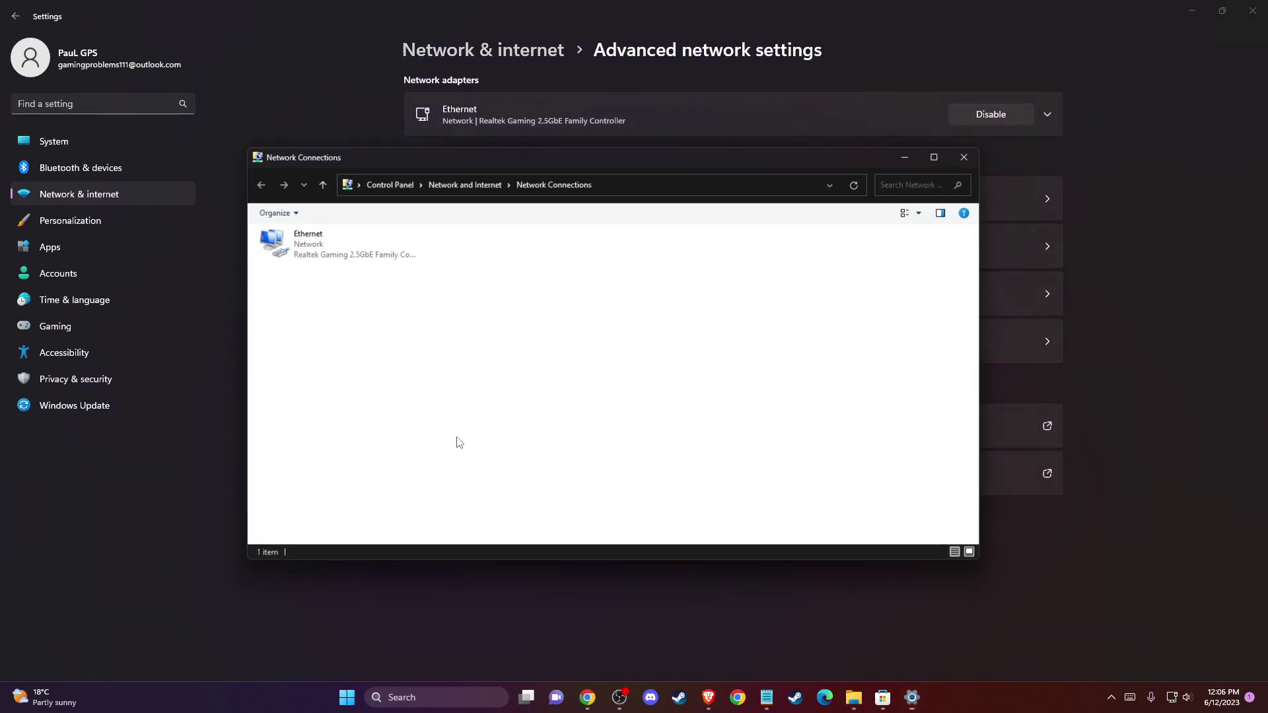
{"action": "left_click", "coordinate": [318, 247]}
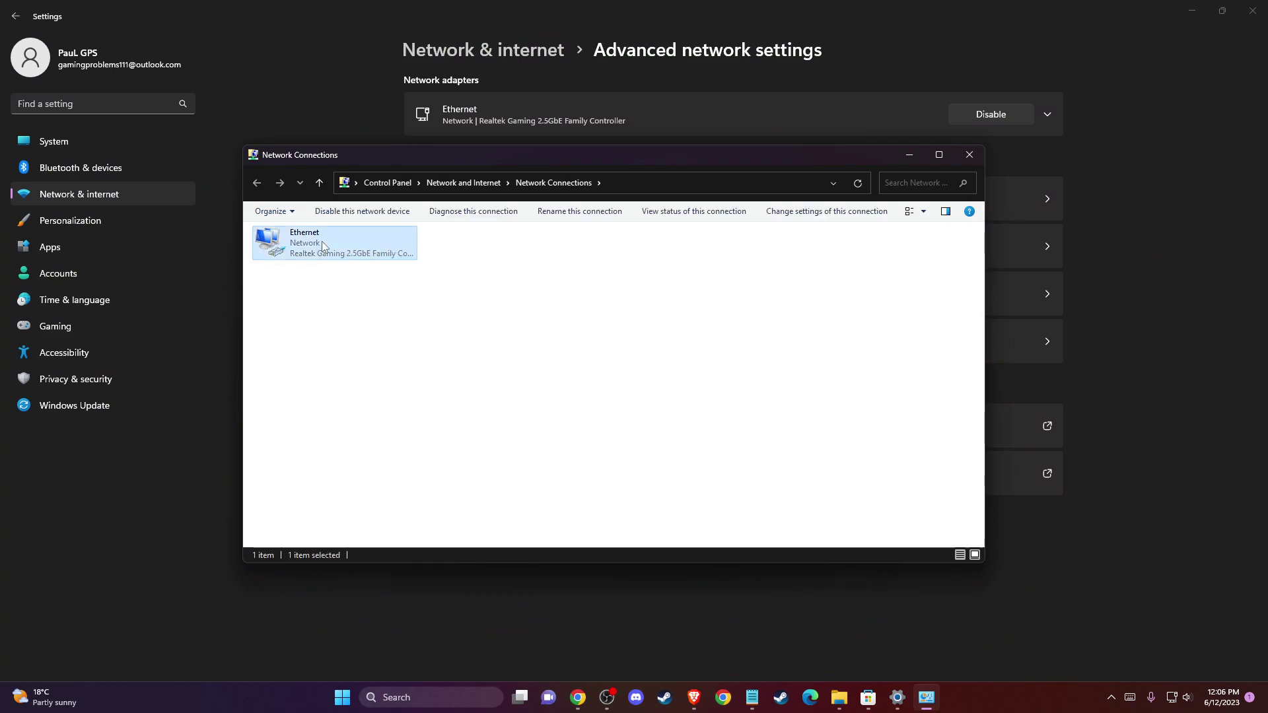
{"action": "right_click", "coordinate": [324, 245]}
{"action": "left_click", "coordinate": [354, 368]}
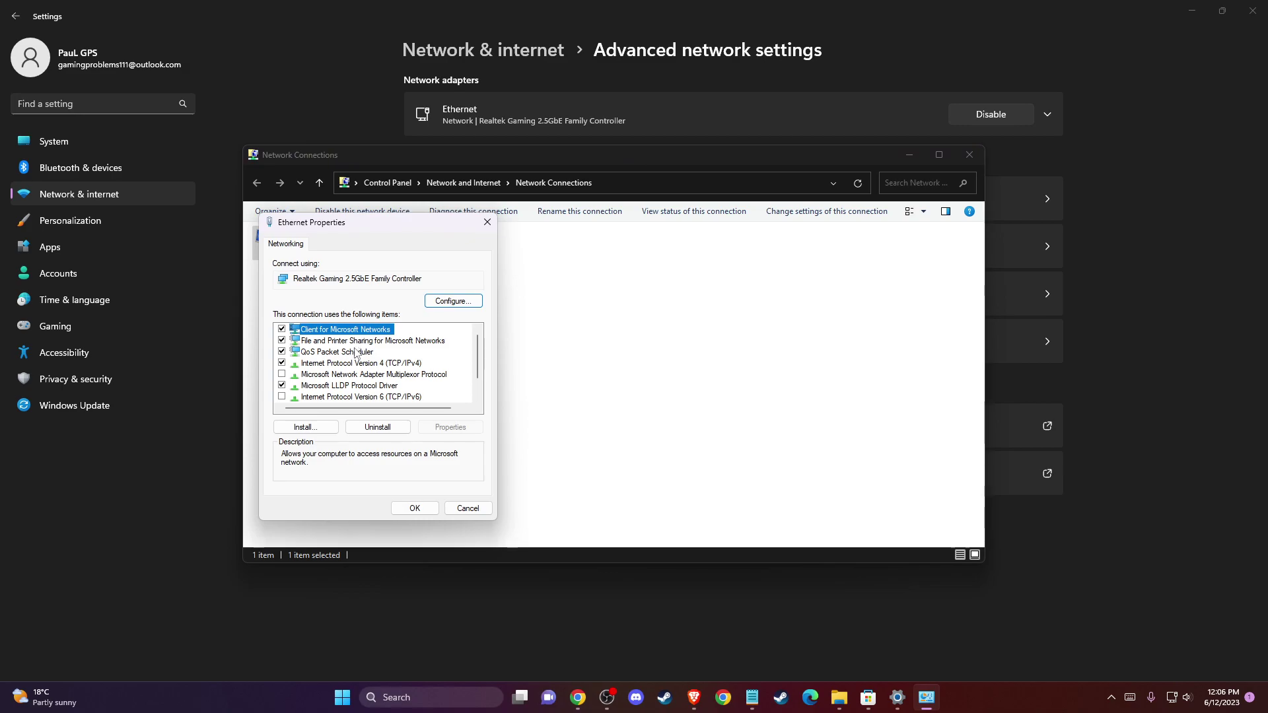
{"action": "scroll", "coordinate": [357, 358], "scroll_direction": "down", "scroll_amount": 1}
{"action": "left_click", "coordinate": [389, 375]}
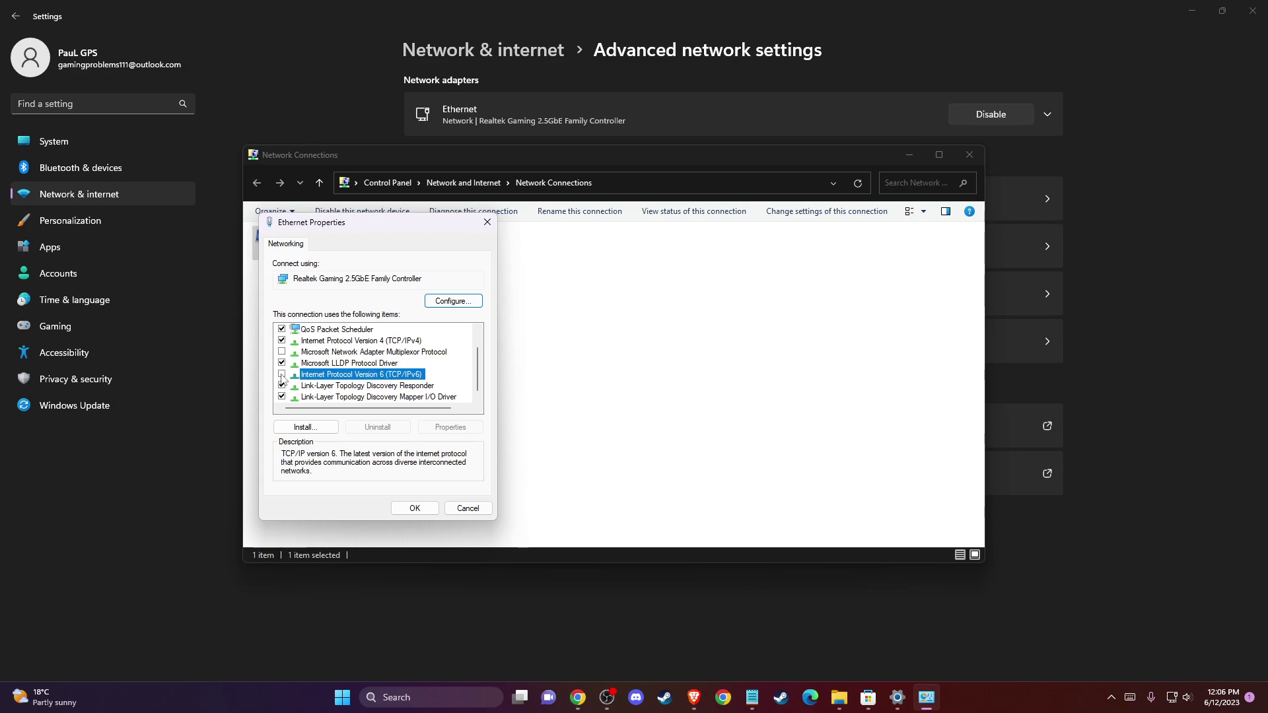
- Save 8.8.8.8 and 8.8.4.4 as Ethernet's IPv4 DNS servers and close Network Connections
{"action": "double_click", "coordinate": [329, 341]}
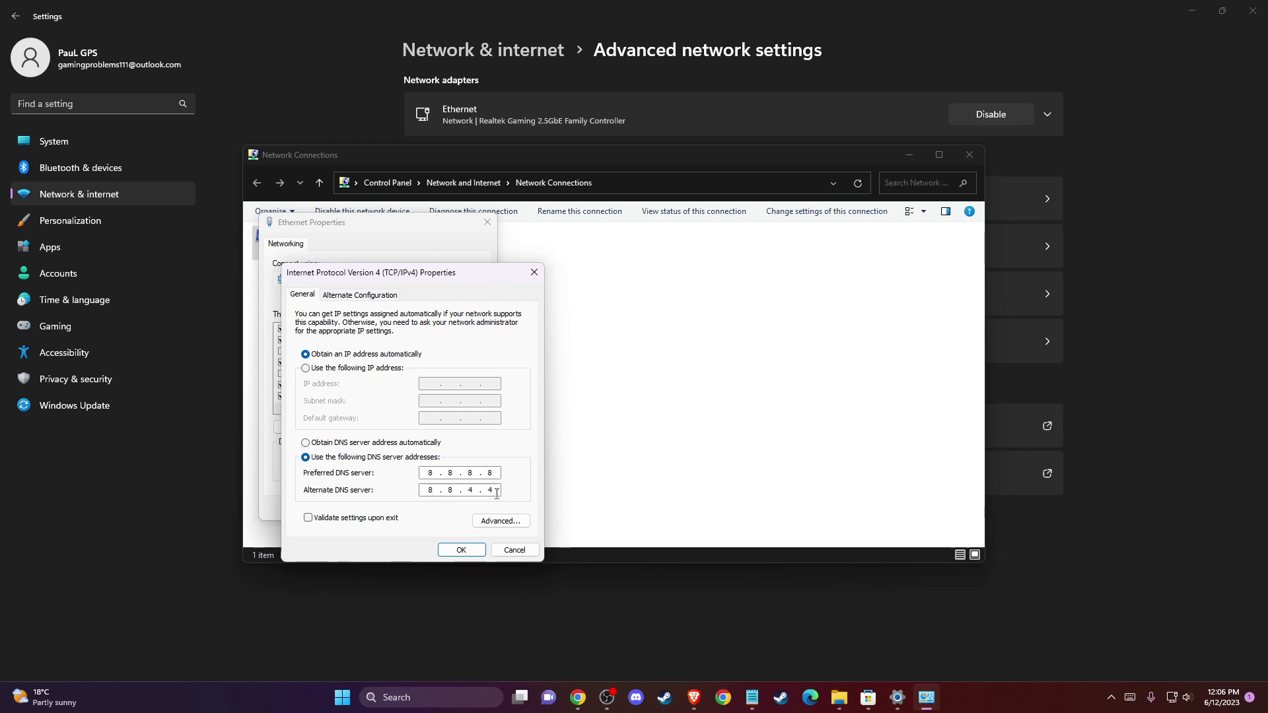
{"action": "left_click", "coordinate": [461, 550]}
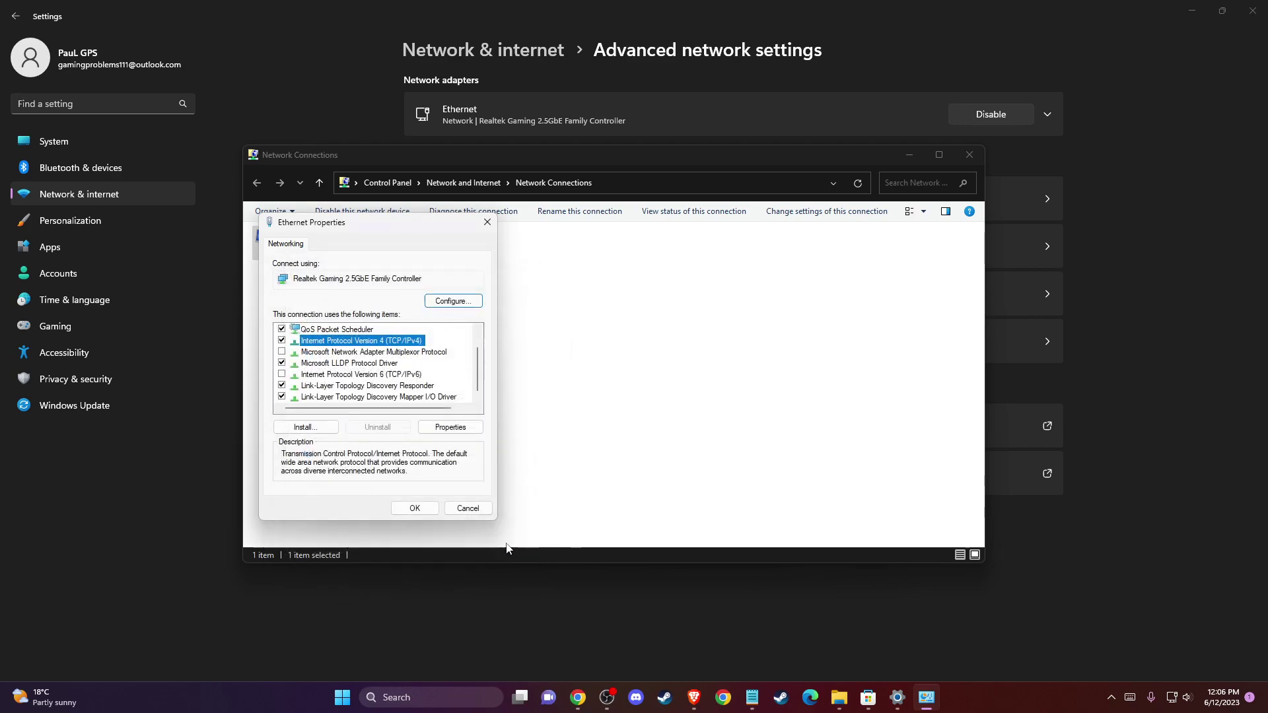
{"action": "left_click", "coordinate": [434, 510]}
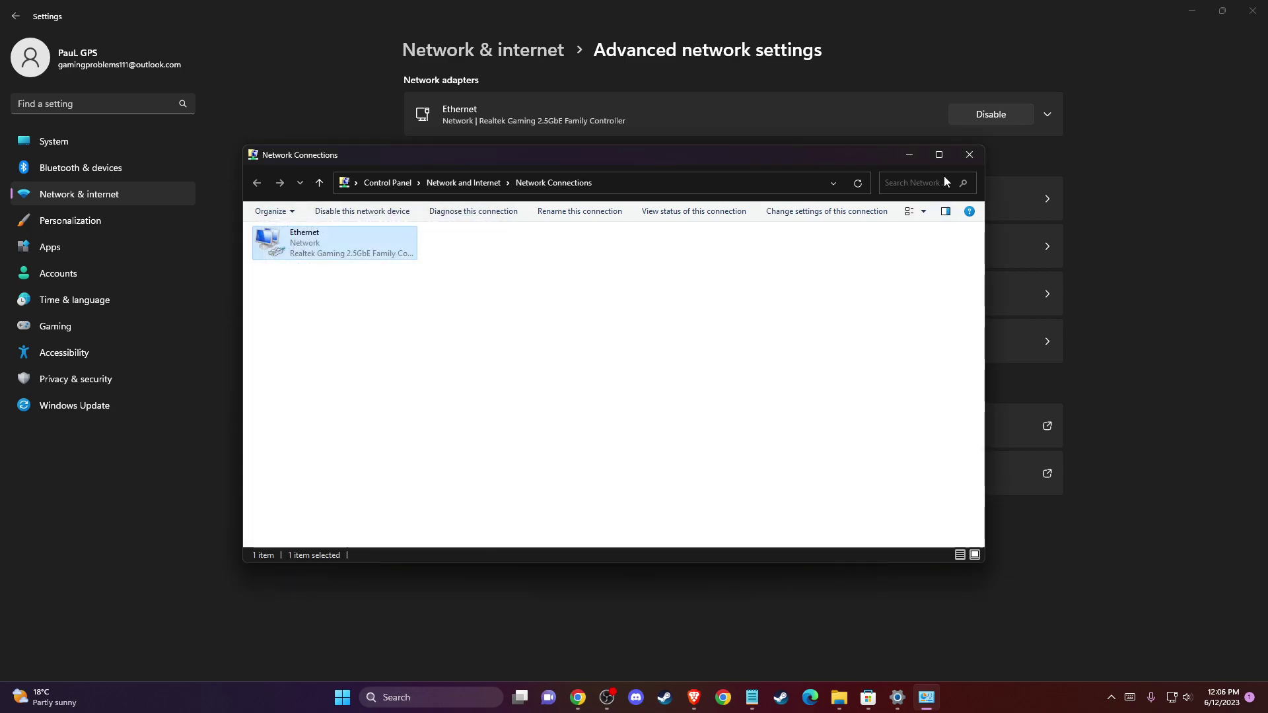
{"action": "left_click", "coordinate": [969, 154]}
- Close Settings, then find Command Prompt via a 'CMD' search and run it as administrator
{"action": "left_click", "coordinate": [1254, 10]}
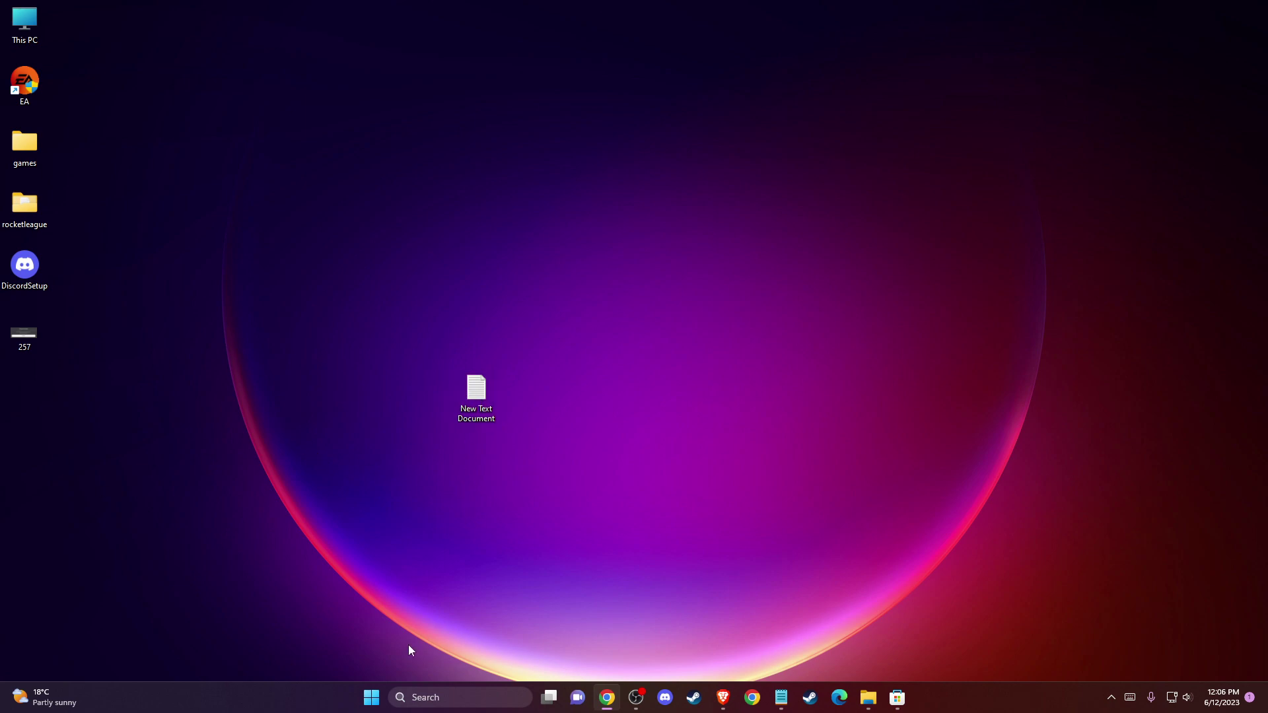
{"action": "left_click", "coordinate": [431, 698]}
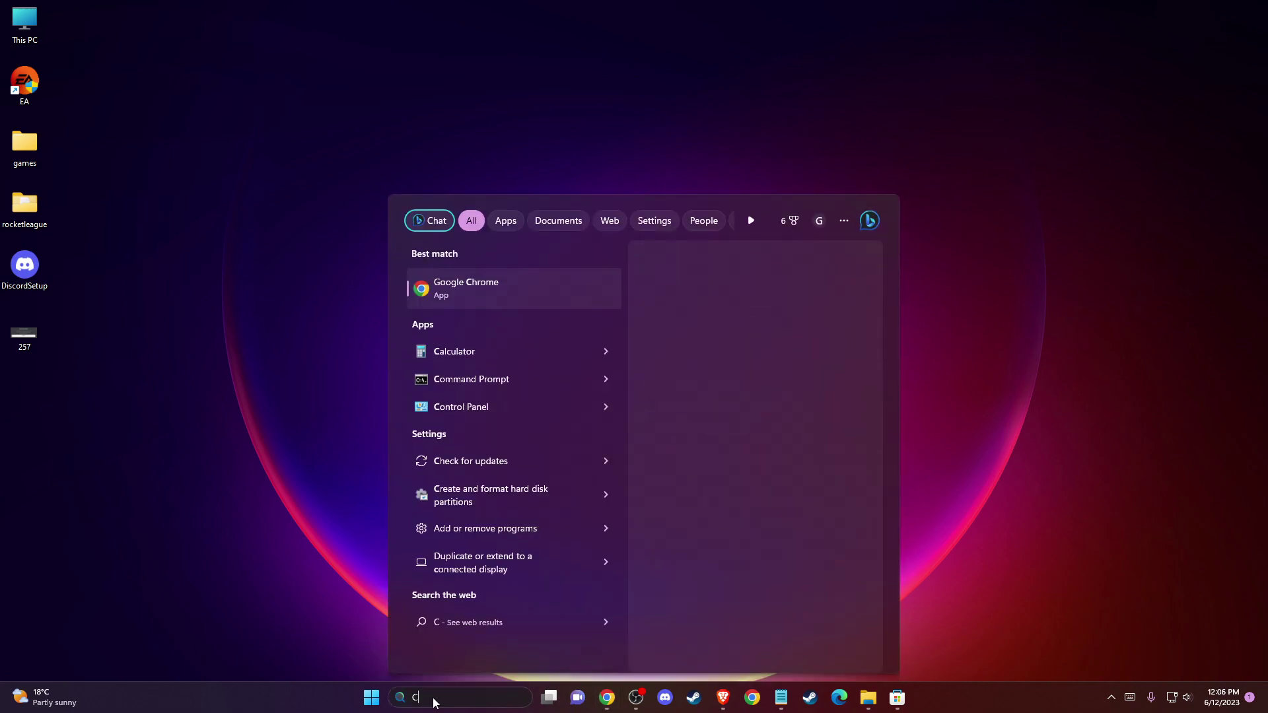
{"action": "type", "text": "CMD"}
{"action": "right_click", "coordinate": [492, 284]}
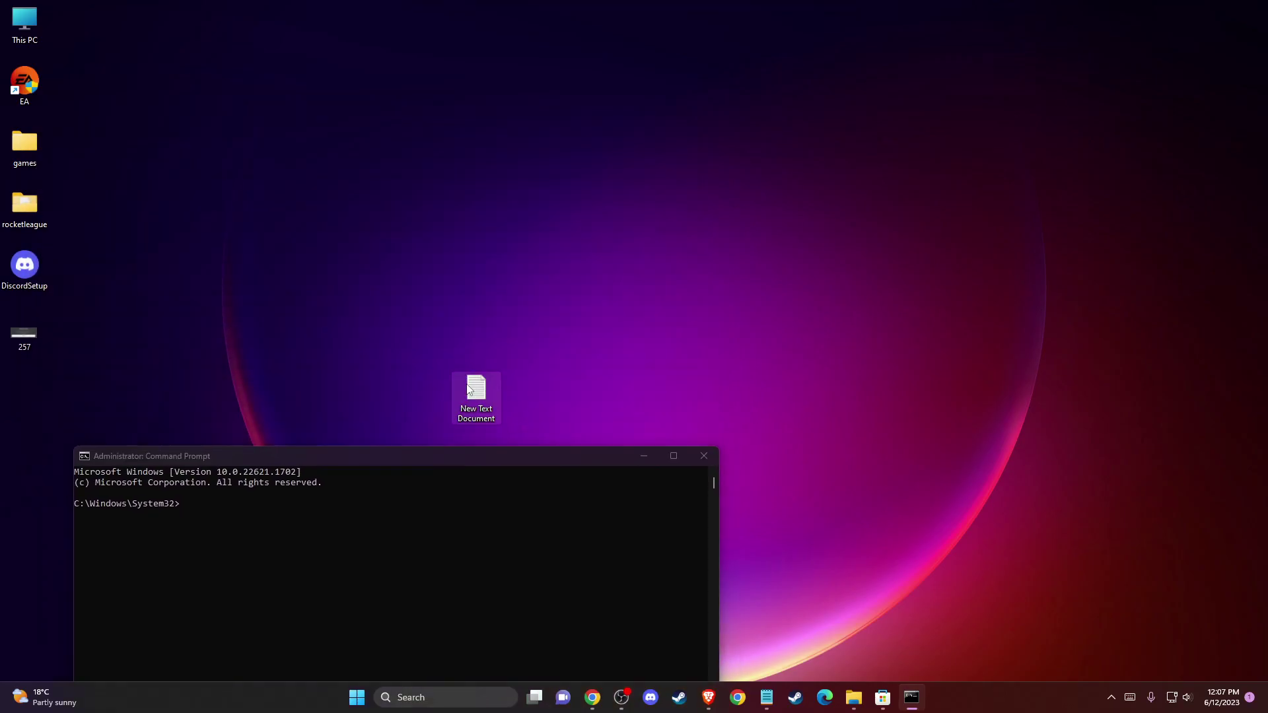
- Copy 'ipconfig /renew' from the Notepad notes and paste it into the admin Command Prompt
{"action": "left_click_drag", "start_coordinate": [443, 465], "coordinate": [396, 94]}
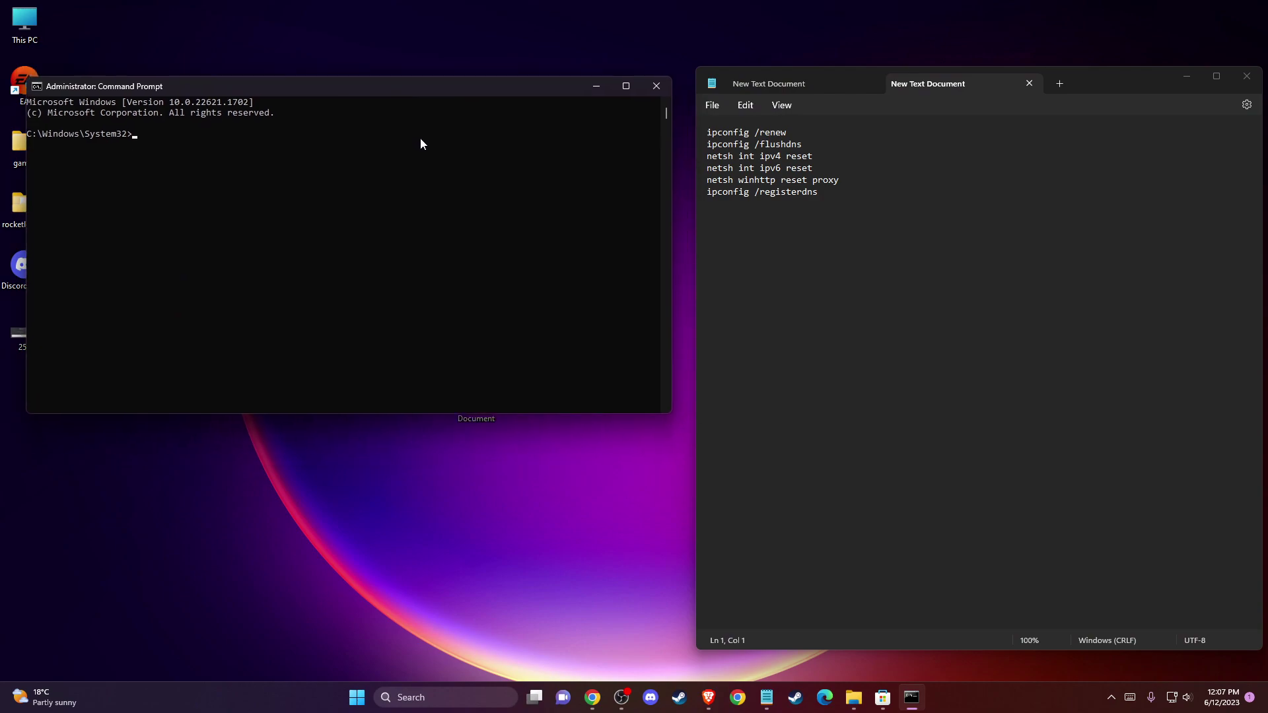
{"action": "double_click", "coordinate": [732, 135]}
{"action": "left_click", "coordinate": [788, 132]}
{"action": "left_click_drag", "start_coordinate": [707, 133], "coordinate": [787, 133]}
{"action": "key", "text": "cmd+c"}
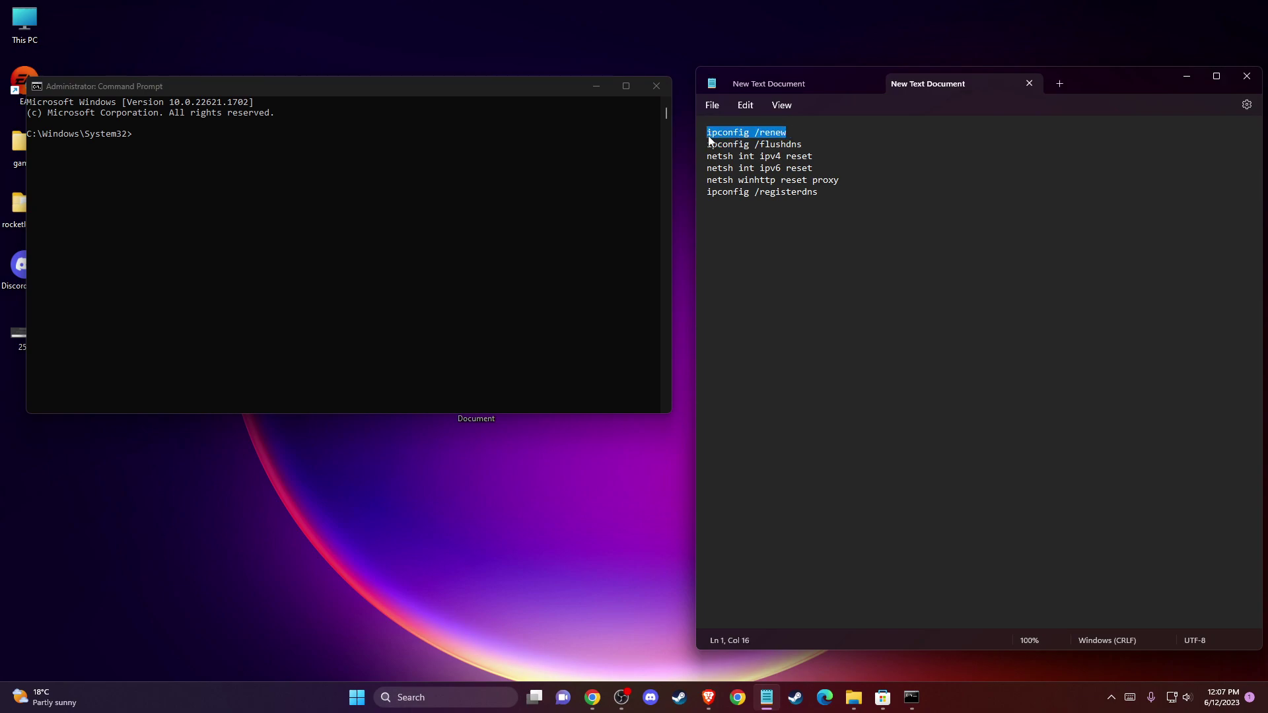
{"action": "left_click", "coordinate": [156, 132]}
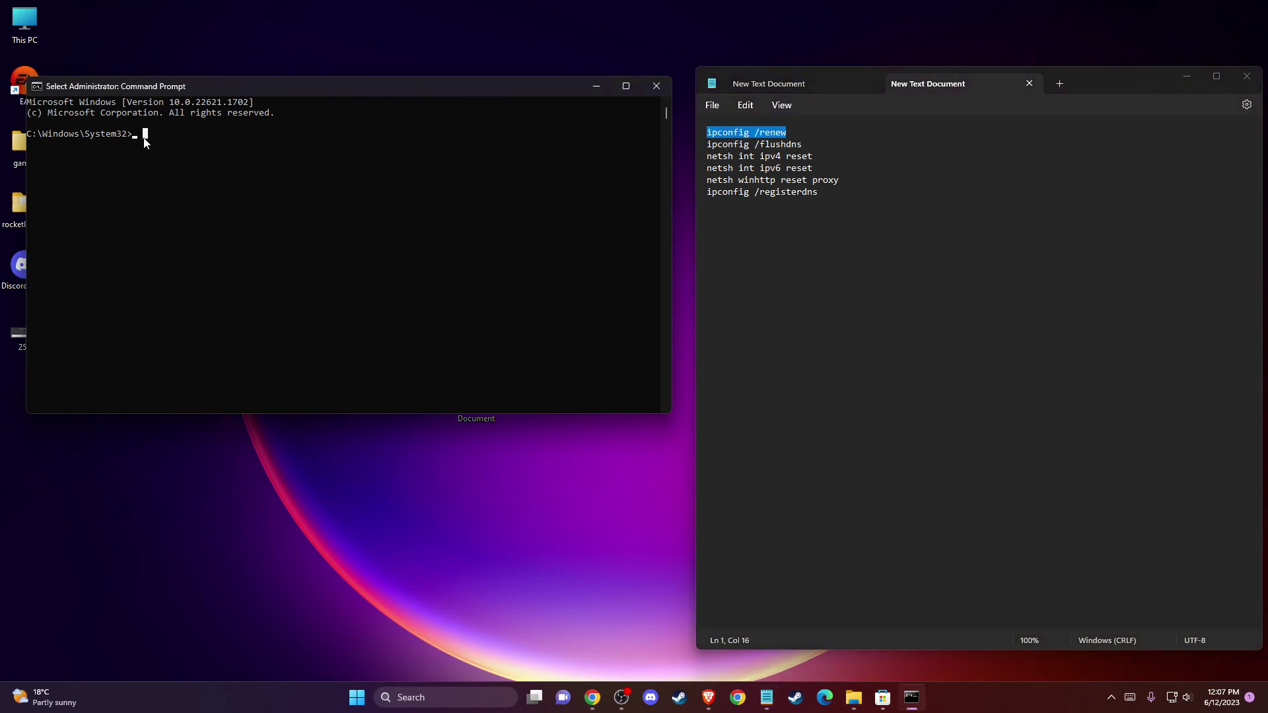
{"action": "right_click", "coordinate": [217, 136]}
- Close Command Prompt, minimize the Notepad notes, and open Task Manager via a 'TAS' search
{"action": "left_click", "coordinate": [656, 85]}
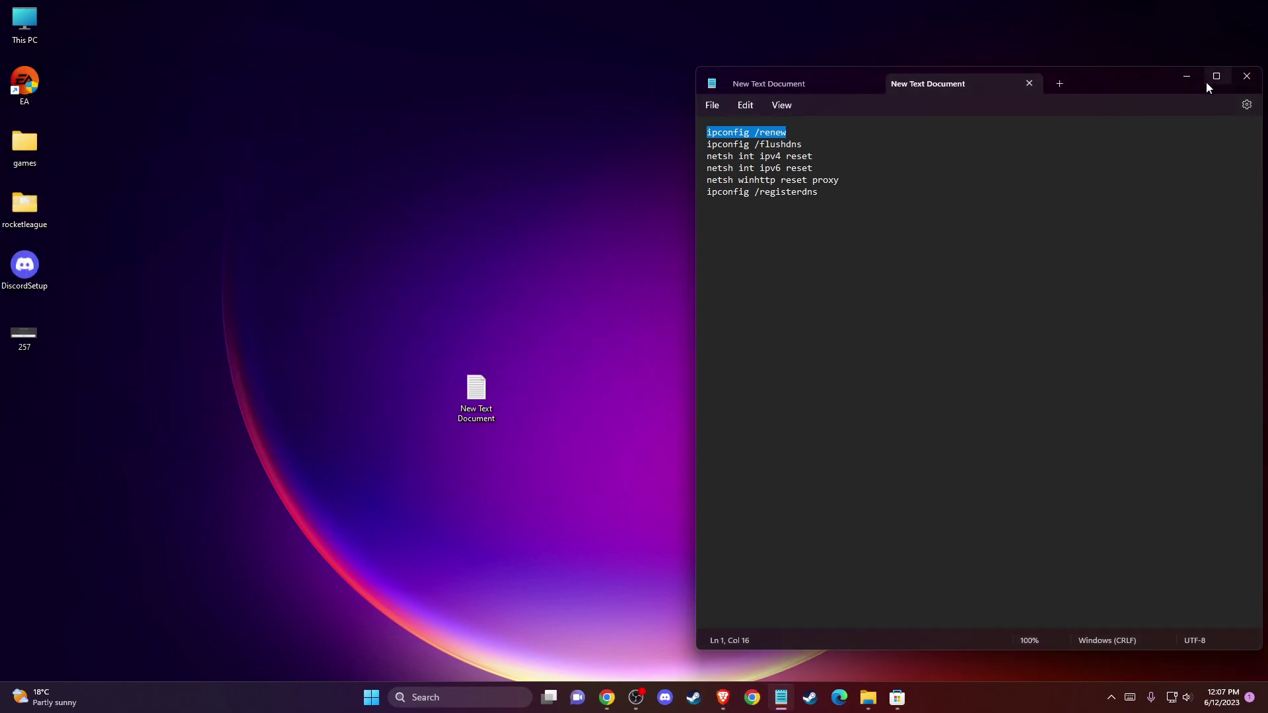
{"action": "left_click", "coordinate": [1187, 76]}
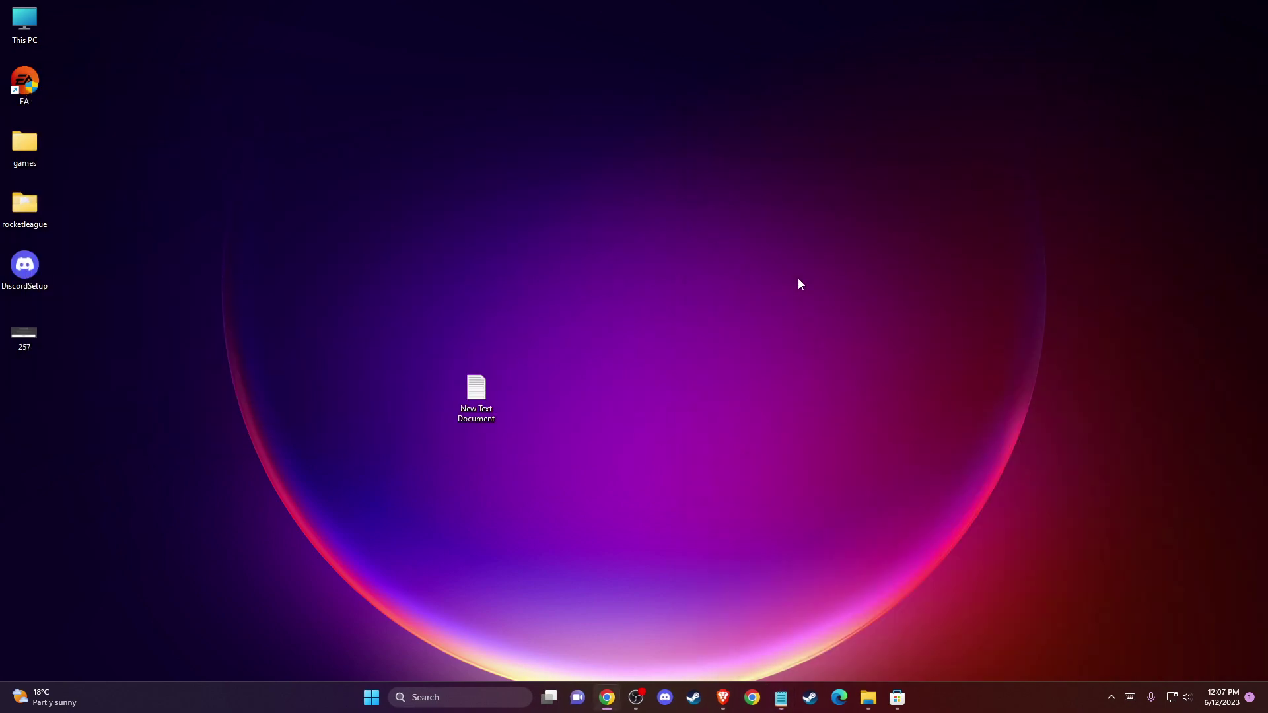
{"action": "left_click", "coordinate": [428, 698]}
{"action": "type", "text": "TAS"}
{"action": "left_click", "coordinate": [452, 308]}
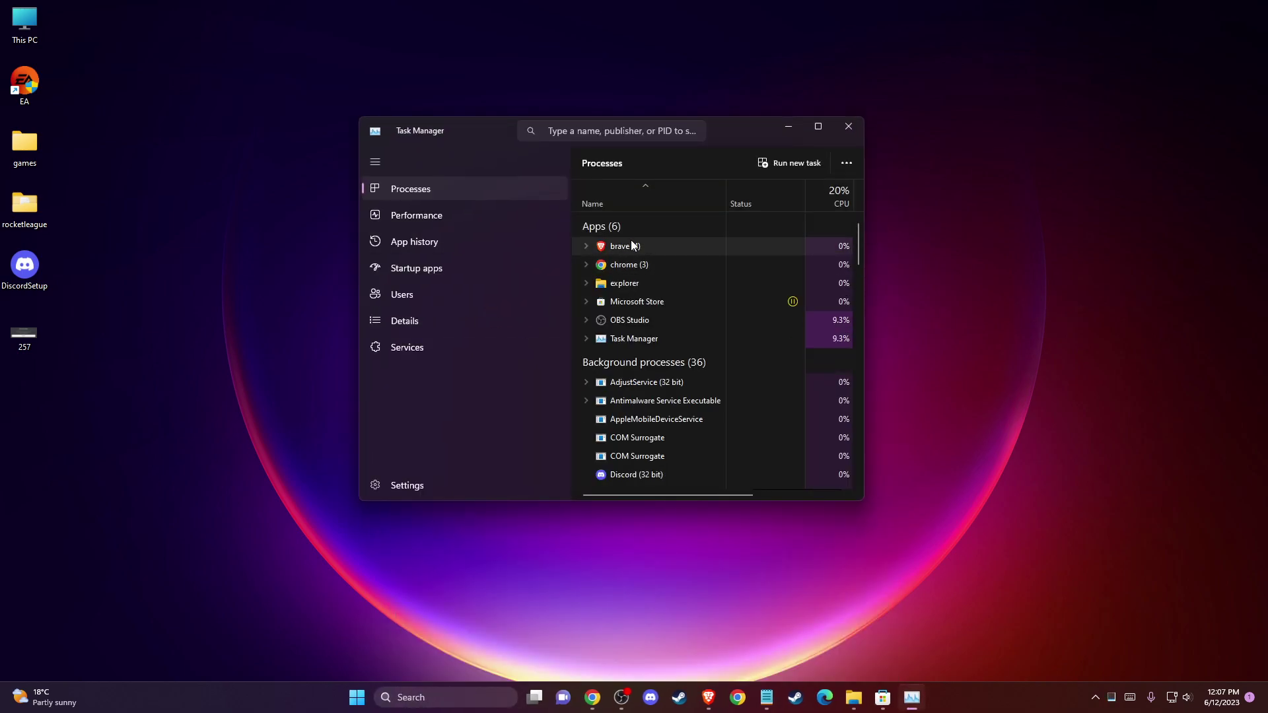
- Scroll the running processes, inspect the Intel Management Engine process, and close Task Manager
{"action": "scroll", "coordinate": [633, 263], "scroll_direction": "down", "scroll_amount": 5}
{"action": "scroll", "coordinate": [654, 270], "scroll_direction": "down", "scroll_amount": 8}
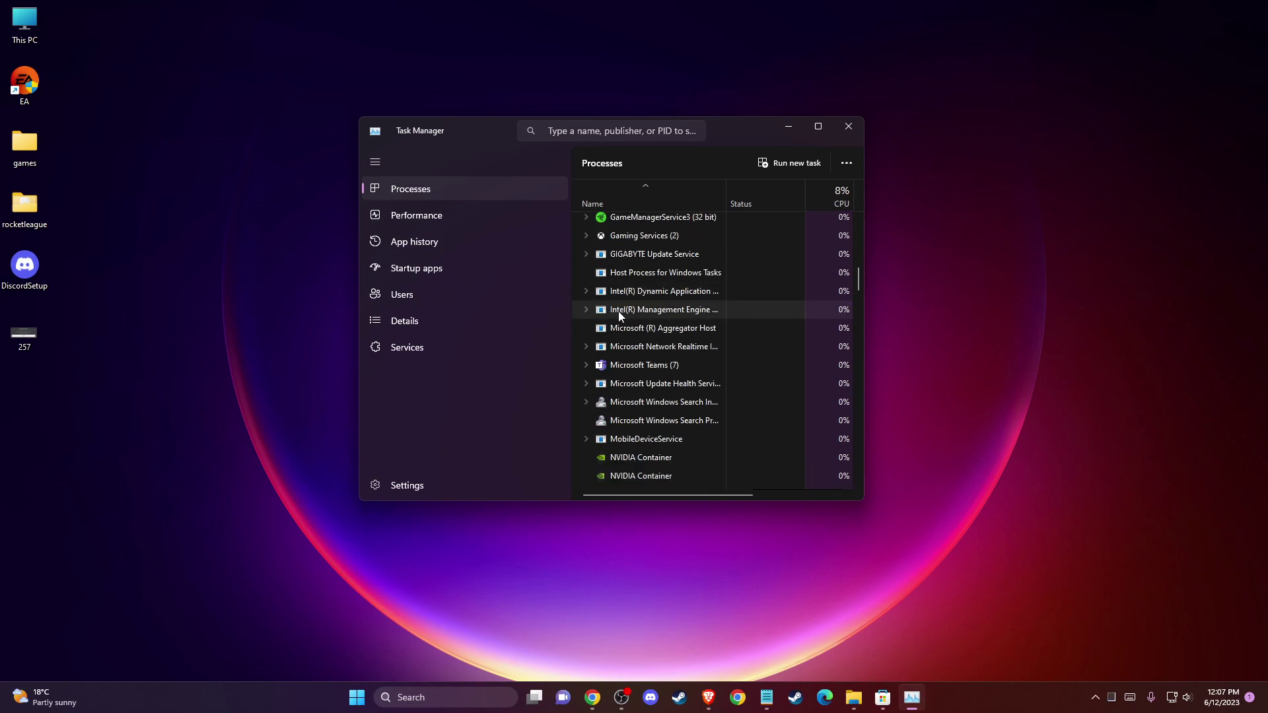
{"action": "right_click", "coordinate": [619, 312]}
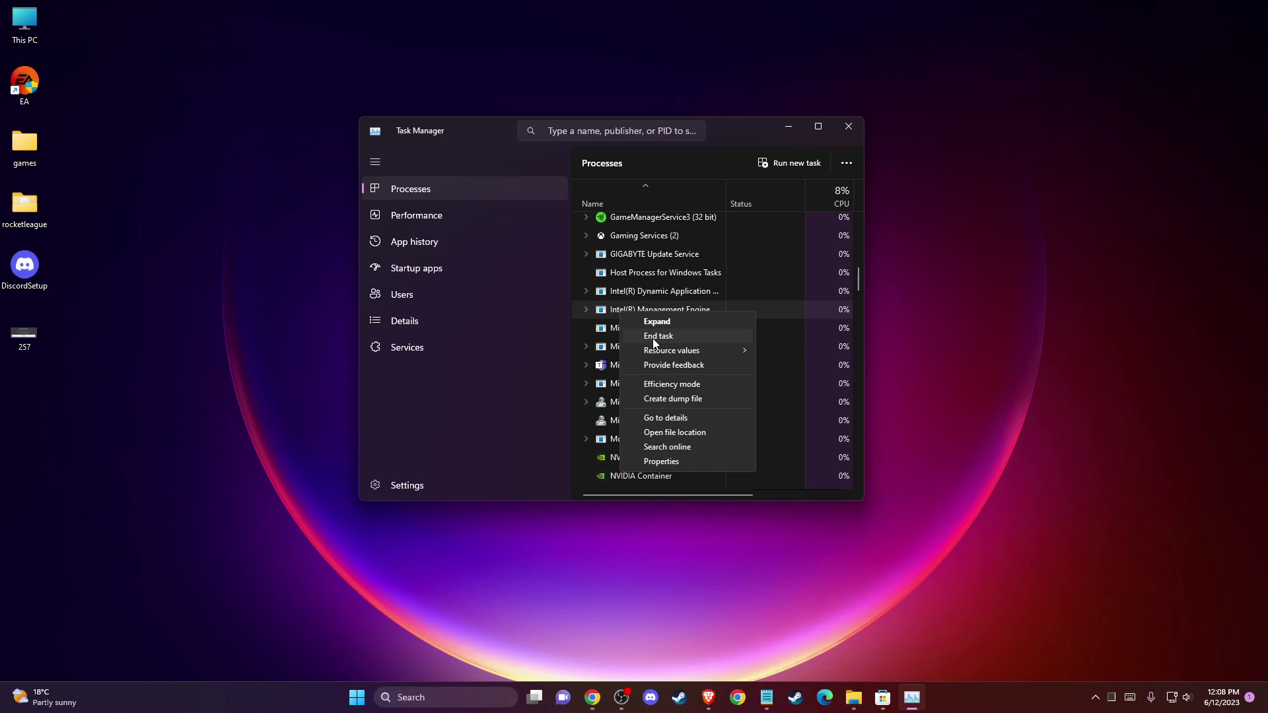
{"action": "left_click", "coordinate": [850, 128]}
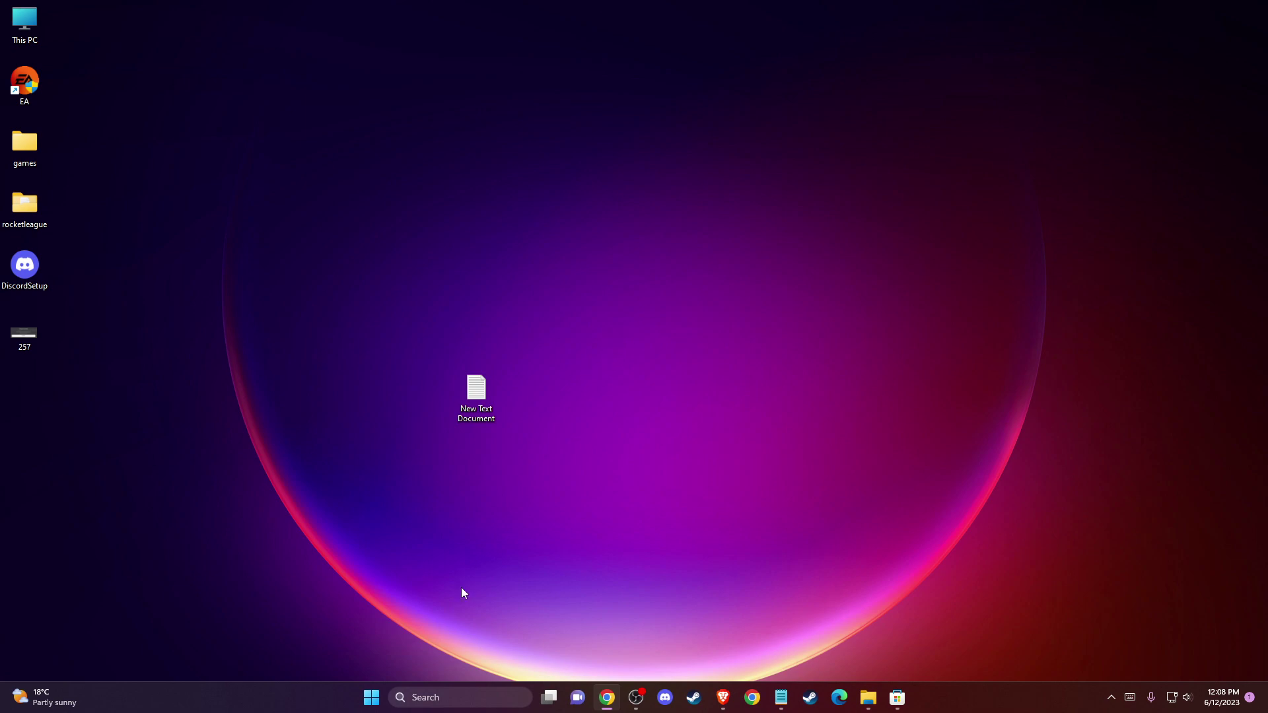
- Launch Run from a 'RUN' search and open %APPDATA% in File Explorer
{"action": "left_click", "coordinate": [424, 699]}
{"action": "type", "text": "RUN"}
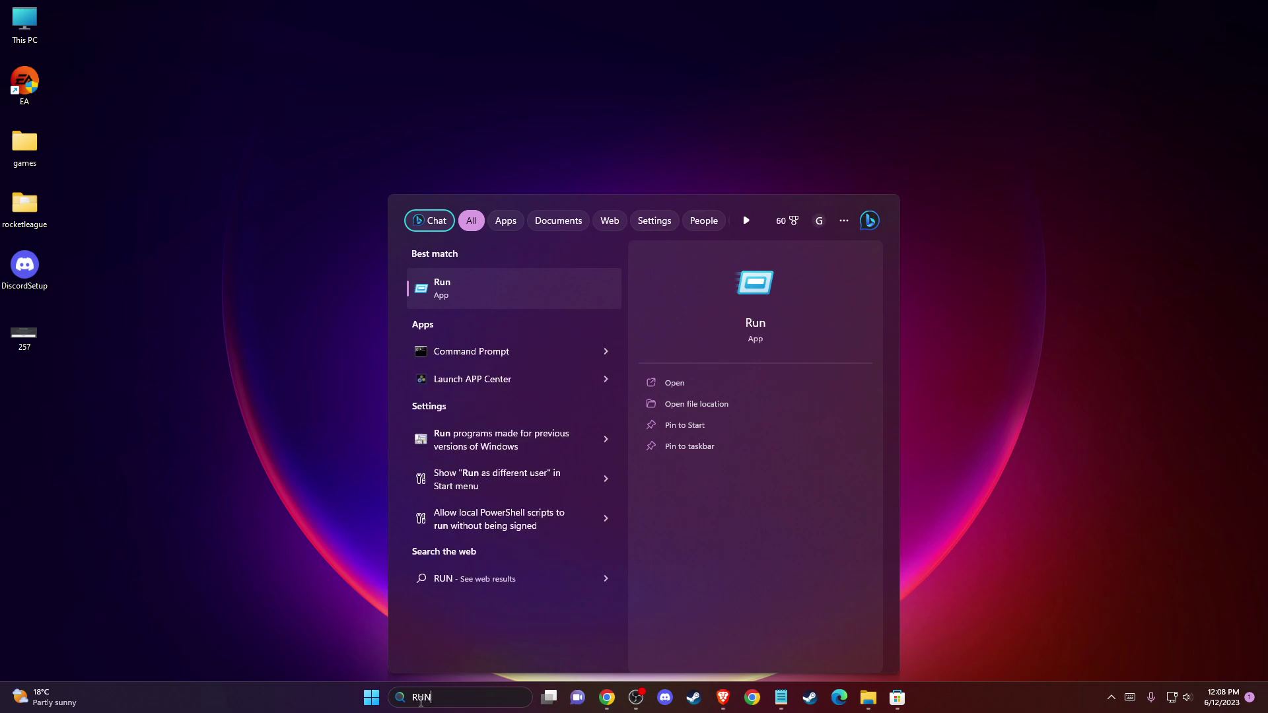
{"action": "key", "text": "Return"}
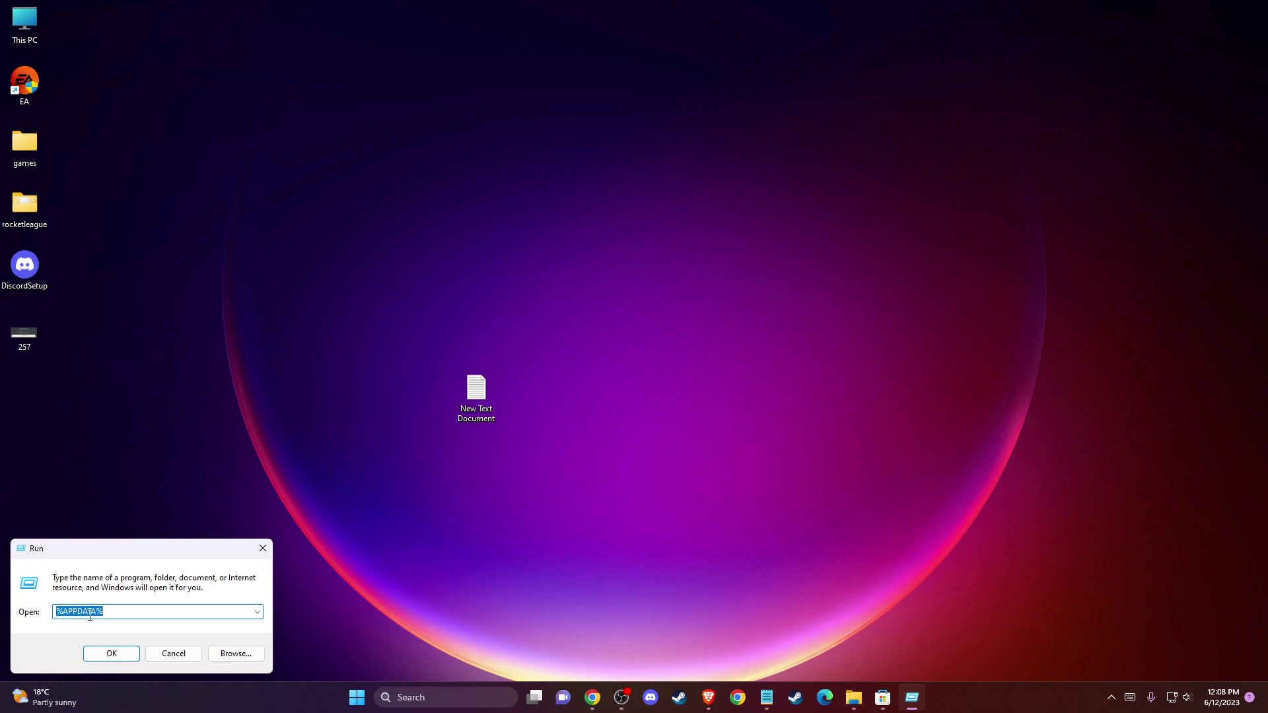
{"action": "left_click", "coordinate": [92, 651]}
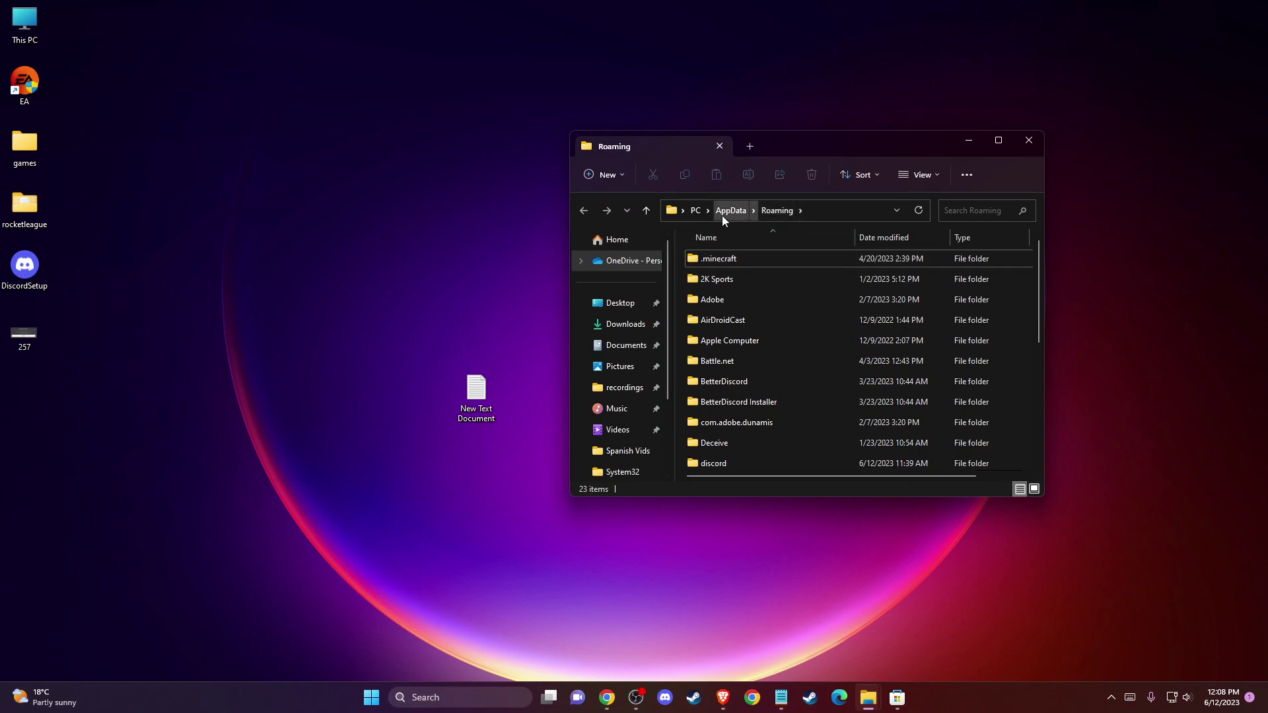
- Go to AppData\Local\Riot Games and delete the Riot Client folder
{"action": "left_click", "coordinate": [730, 212]}
{"action": "double_click", "coordinate": [693, 259]}
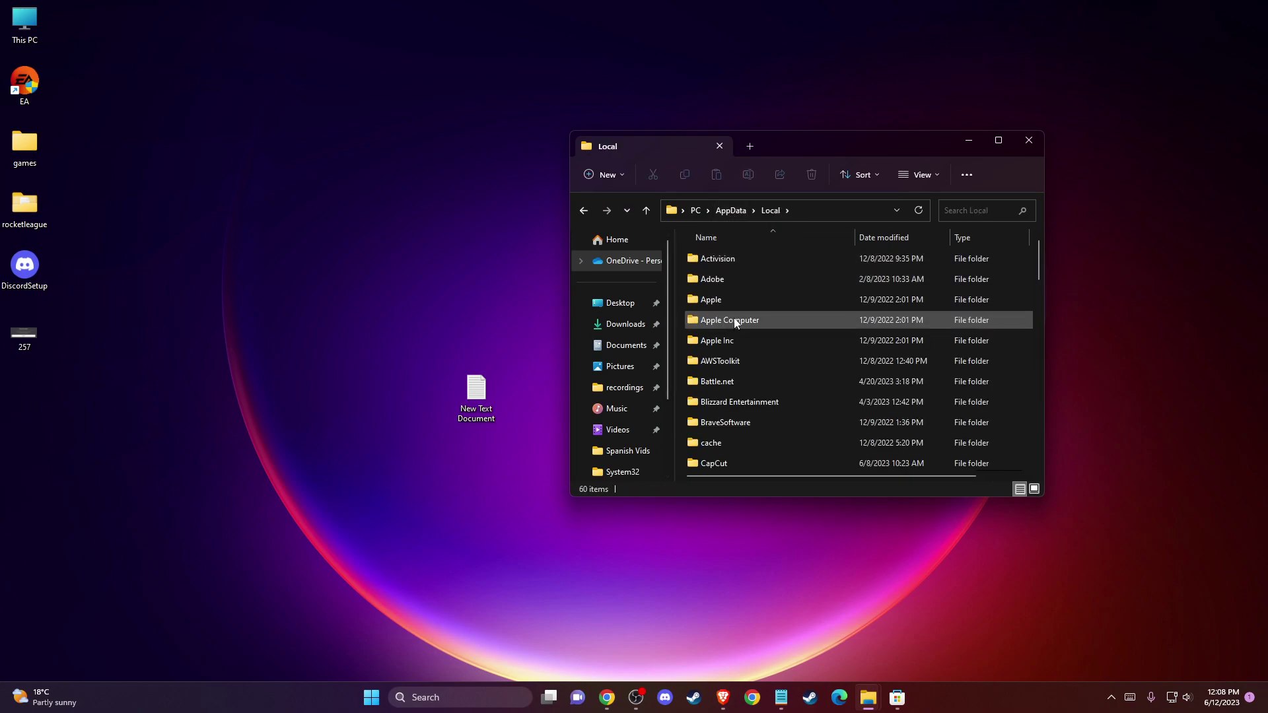
{"action": "key", "text": "r"}
{"action": "key", "text": "i"}
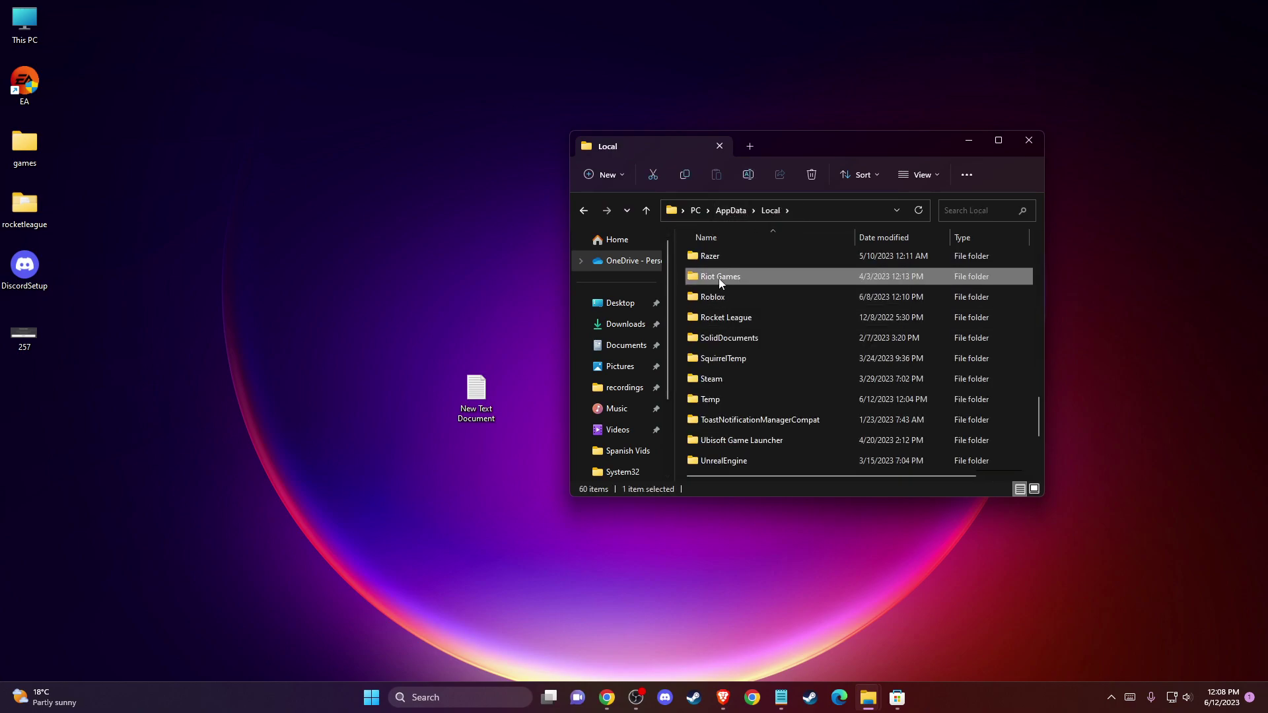
{"action": "double_click", "coordinate": [709, 277]}
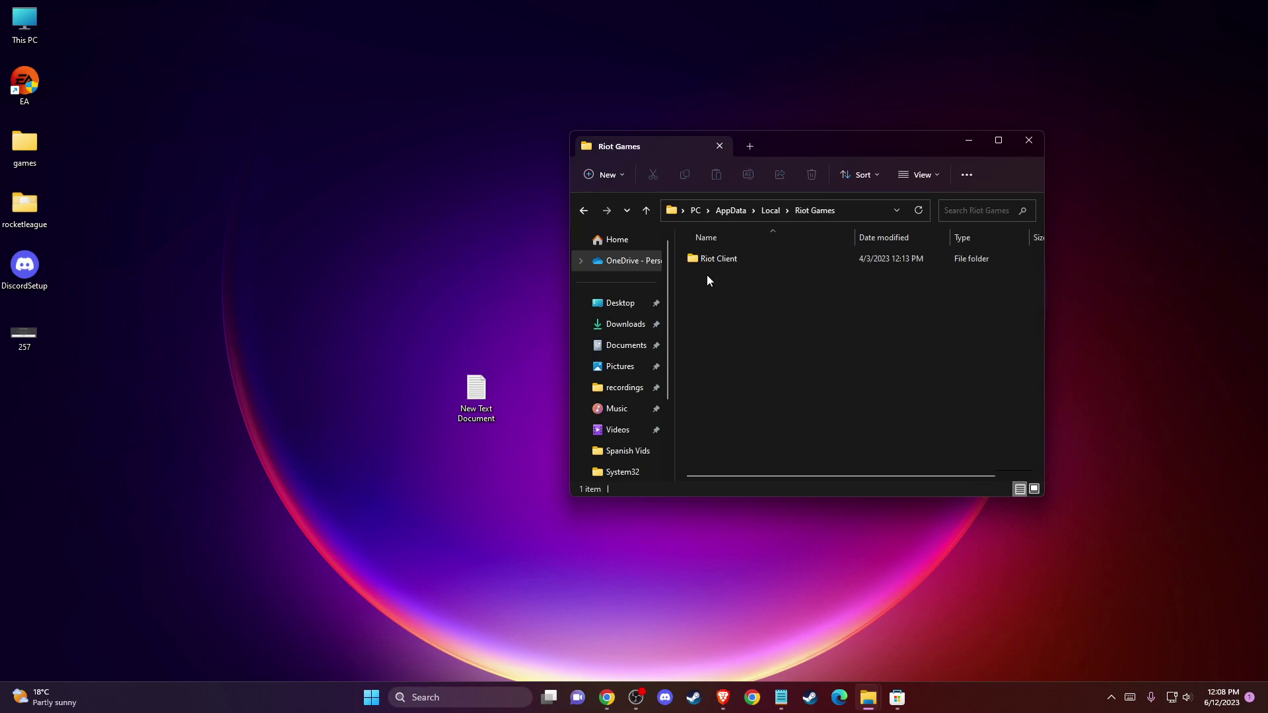
{"action": "right_click", "coordinate": [705, 262]}
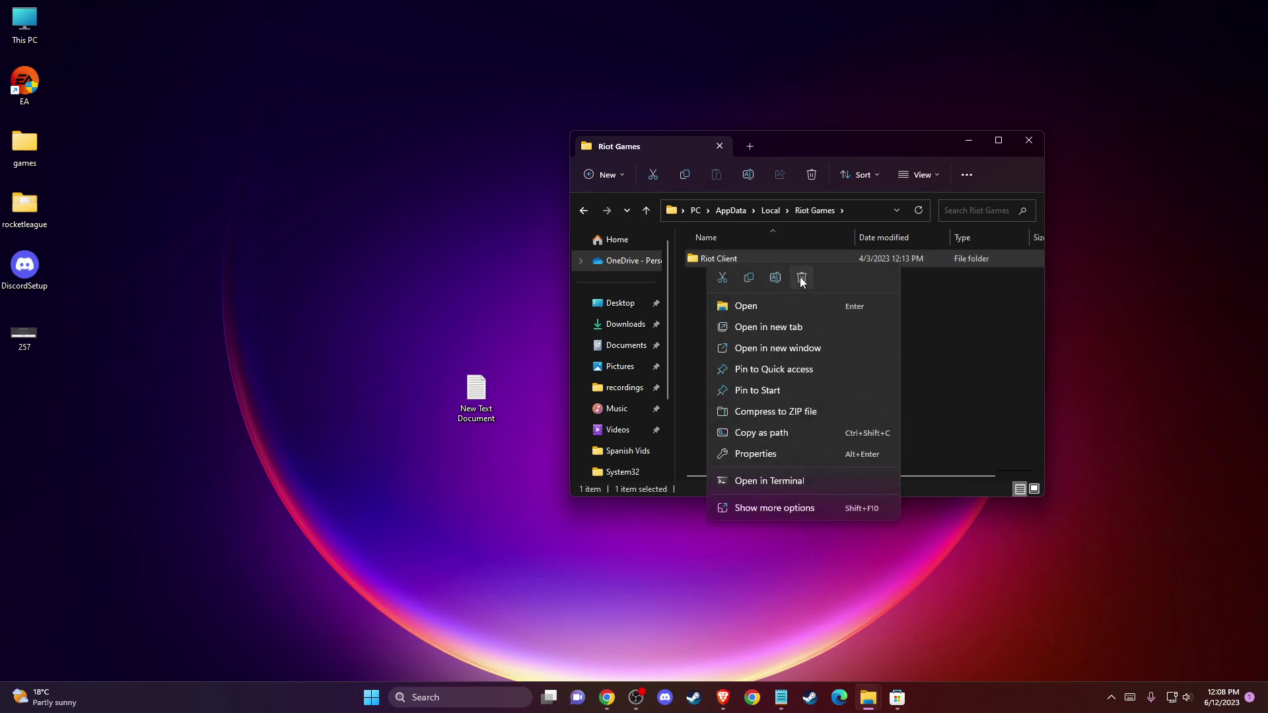
{"action": "left_click", "coordinate": [802, 279]}
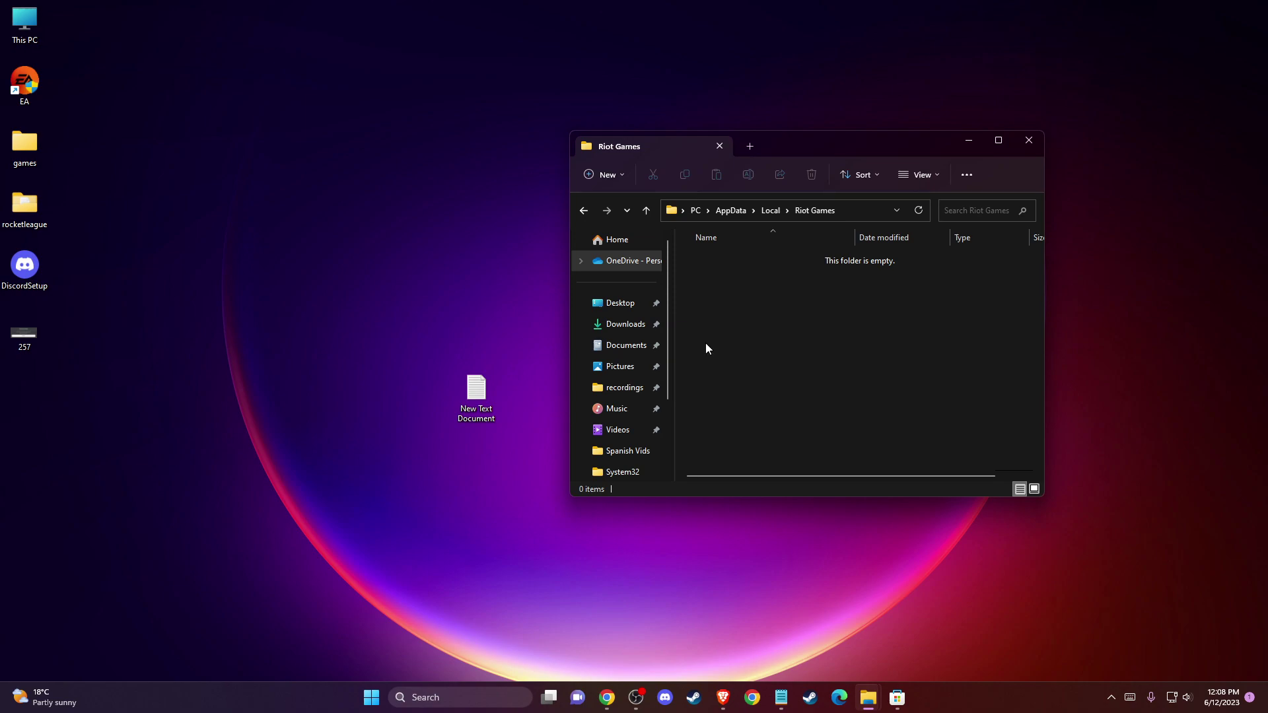
{"action": "left_click", "coordinate": [1031, 141]}
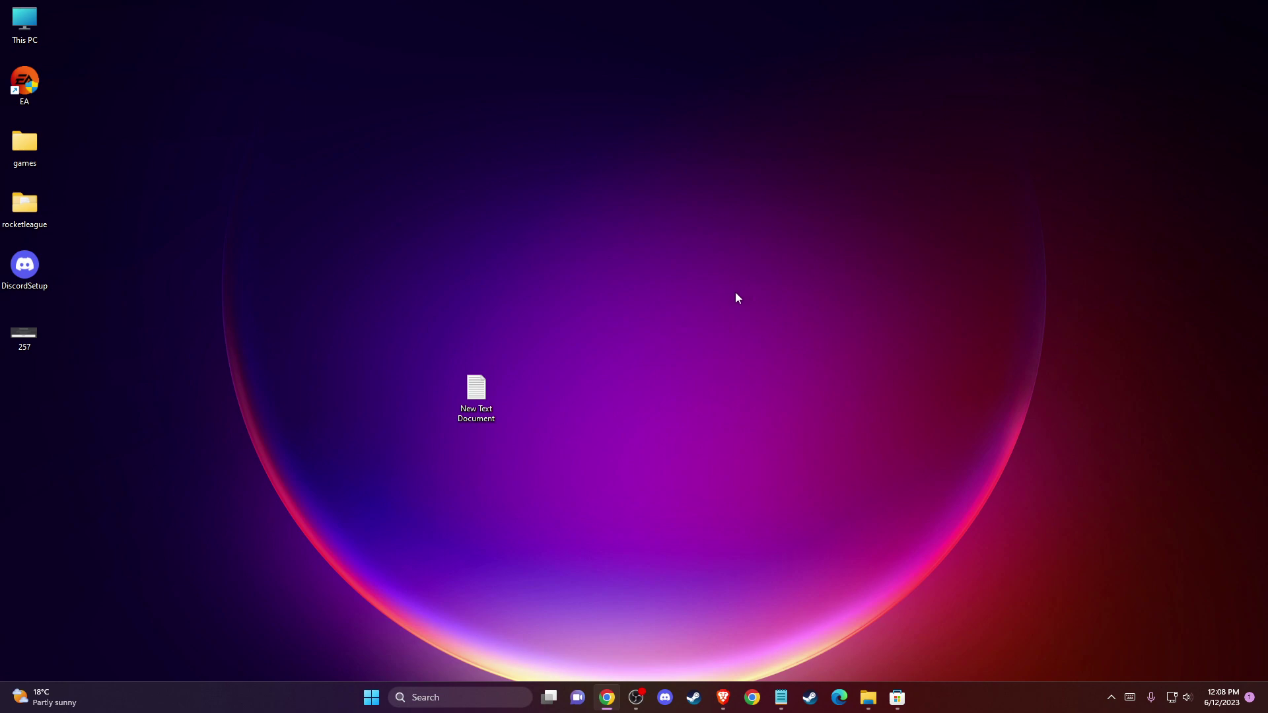